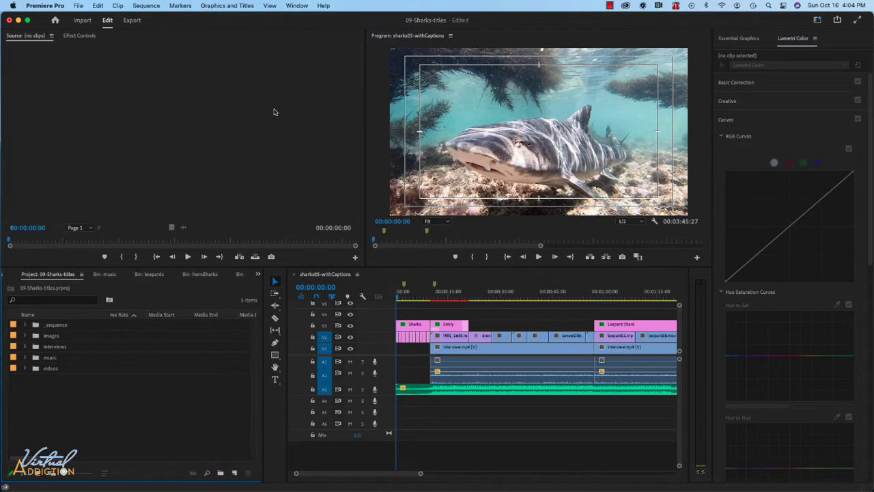
Show the Text panel and start a transcription of the sharks05-withCaptions sequence with English as the language
left_click(297, 5)
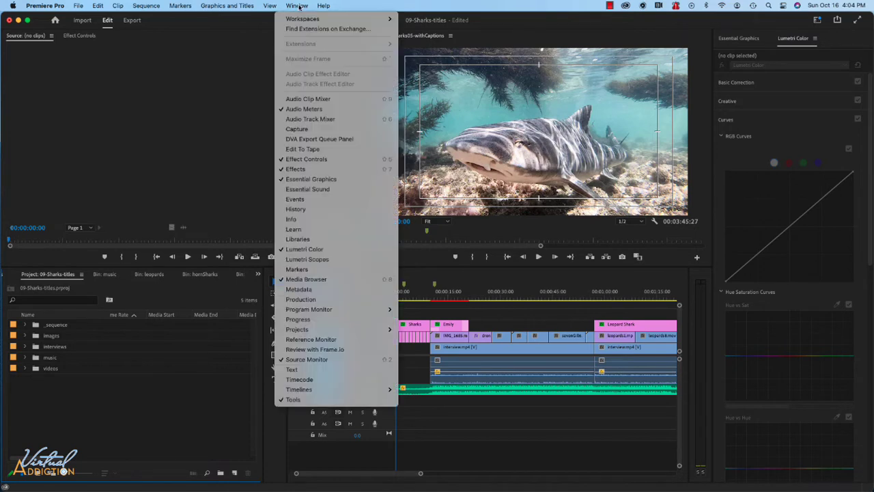
left_click(291, 369)
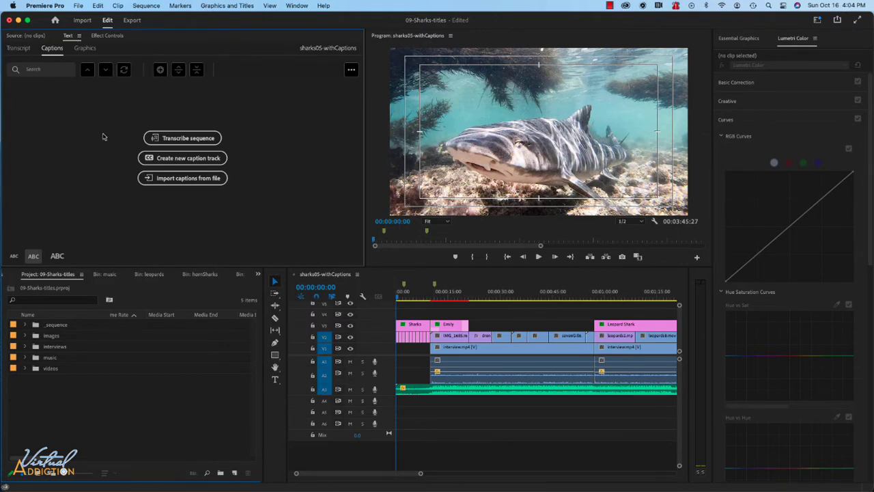
left_click(196, 140)
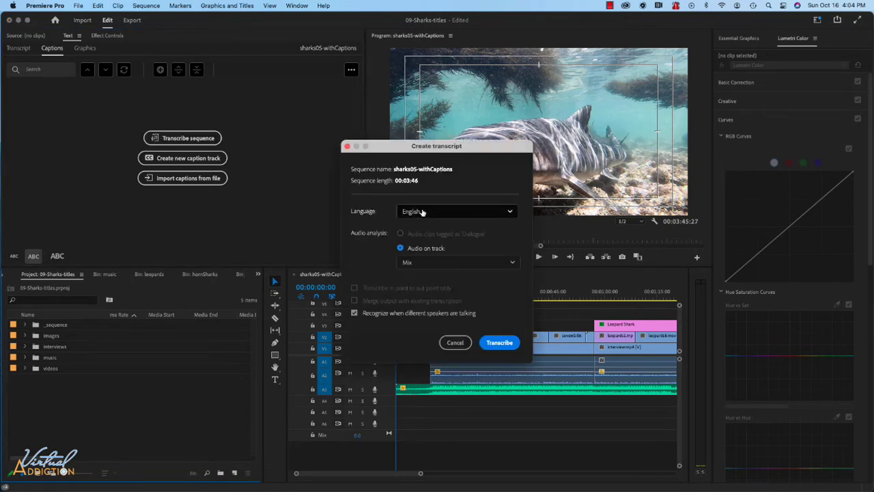
left_click(444, 216)
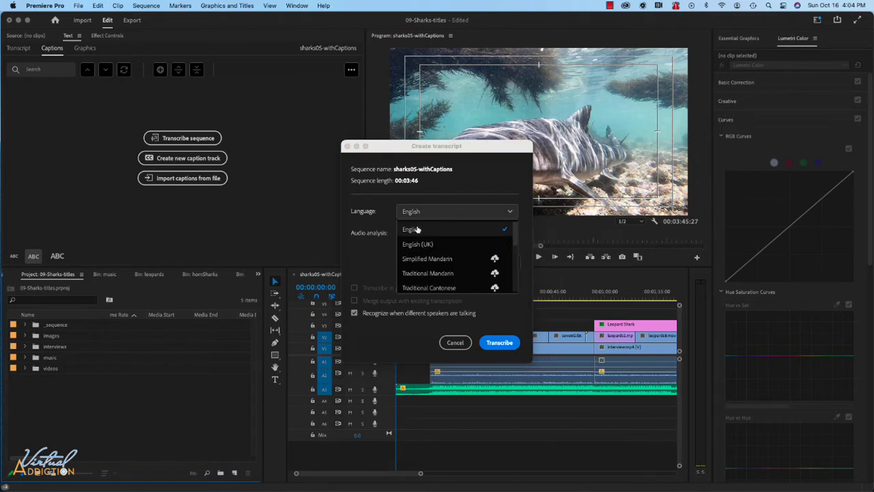
scroll(429, 255, "down", 5)
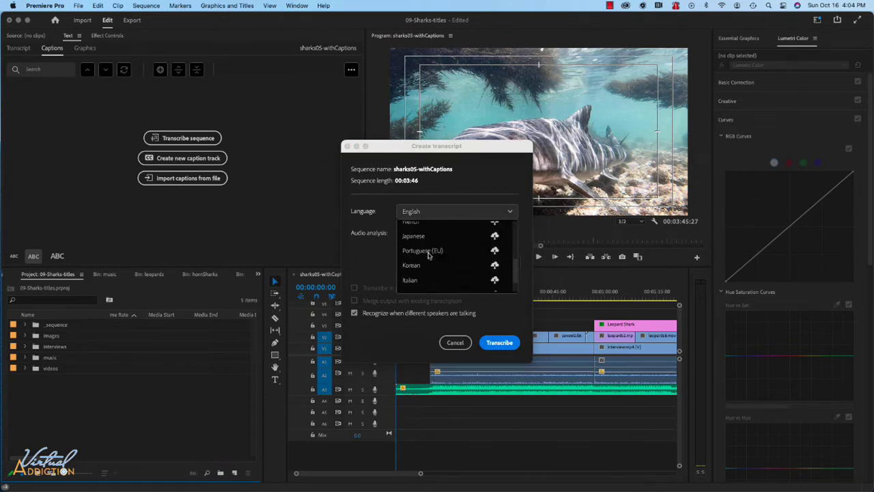
scroll(429, 255, "up", 5)
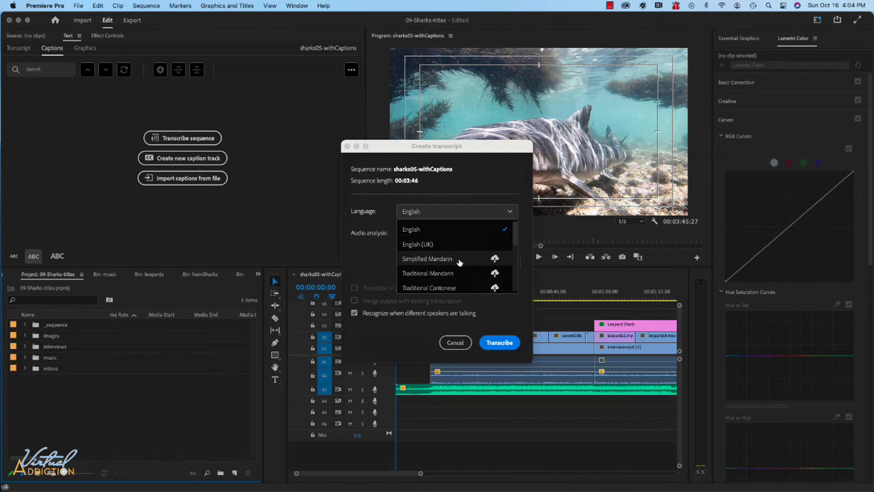
left_click(421, 230)
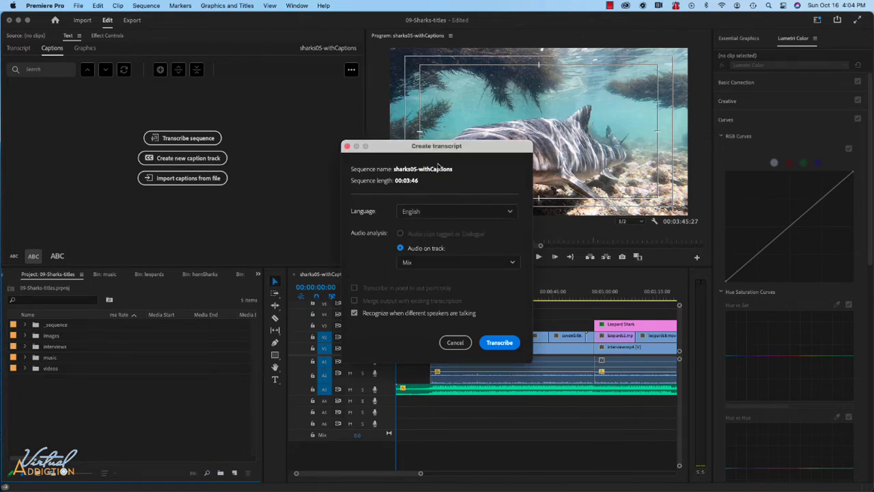
Set the audio analysis to track Audio 2, turn off recognition of different speakers, and transcribe the sequence
left_click(424, 265)
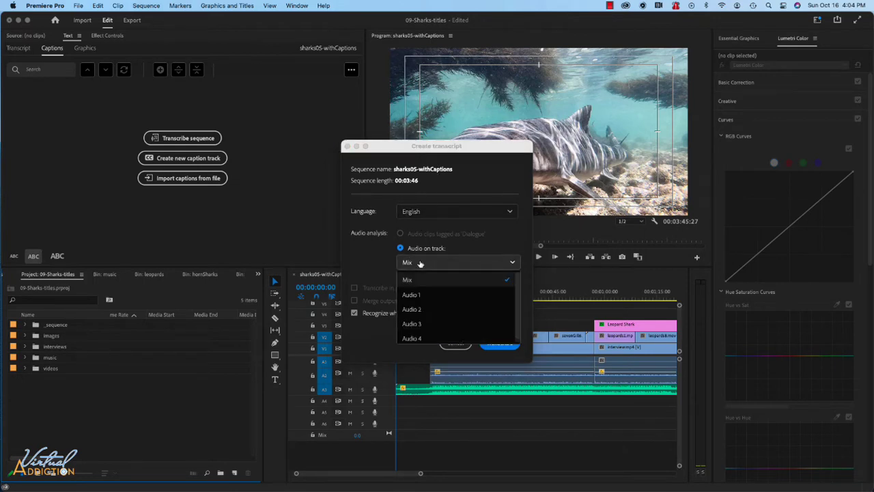
left_click(412, 309)
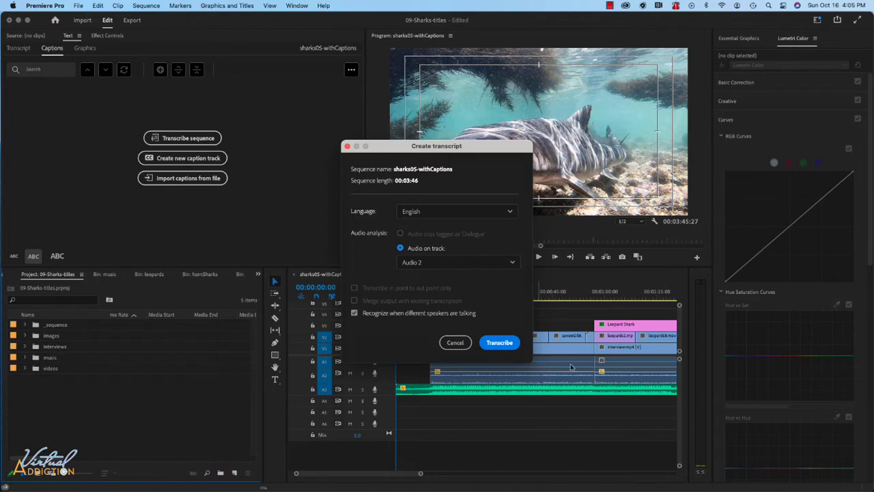
left_click(355, 313)
left_click(499, 343)
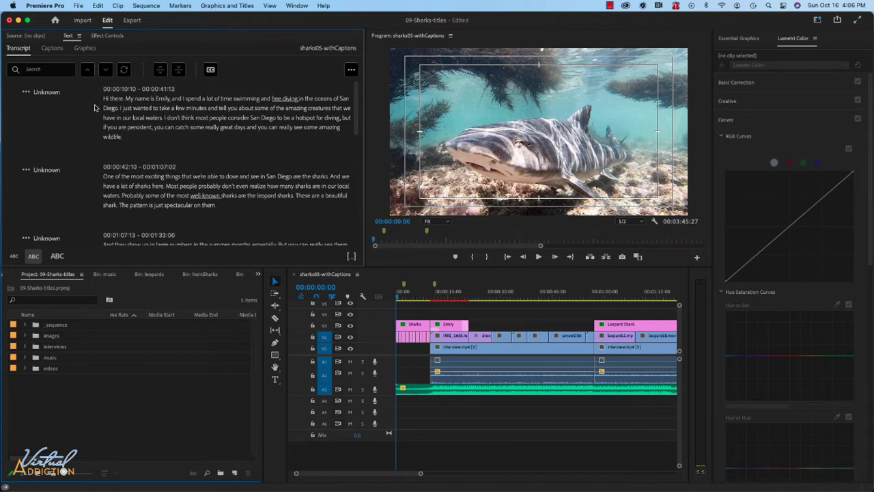
Rename the Unknown speaker in the transcript to the interviewee's first name and save the speaker list
left_click(47, 93)
left_click(47, 93)
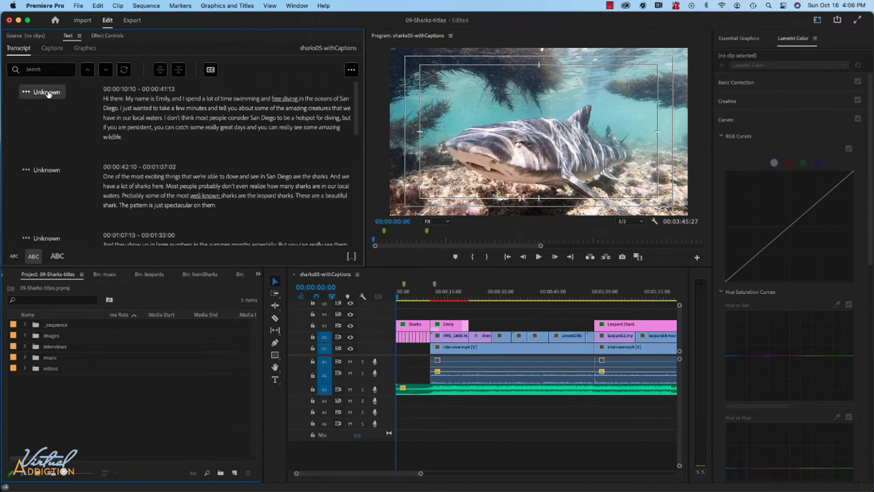
left_click(48, 94)
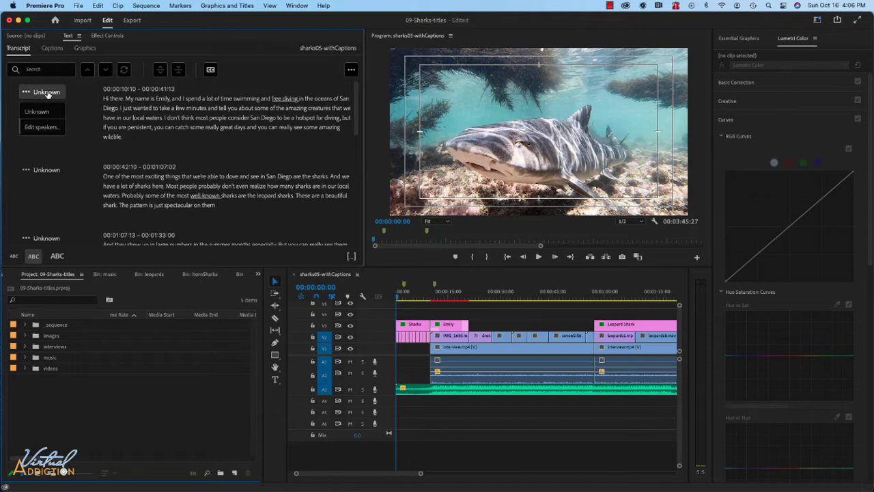
left_click(43, 127)
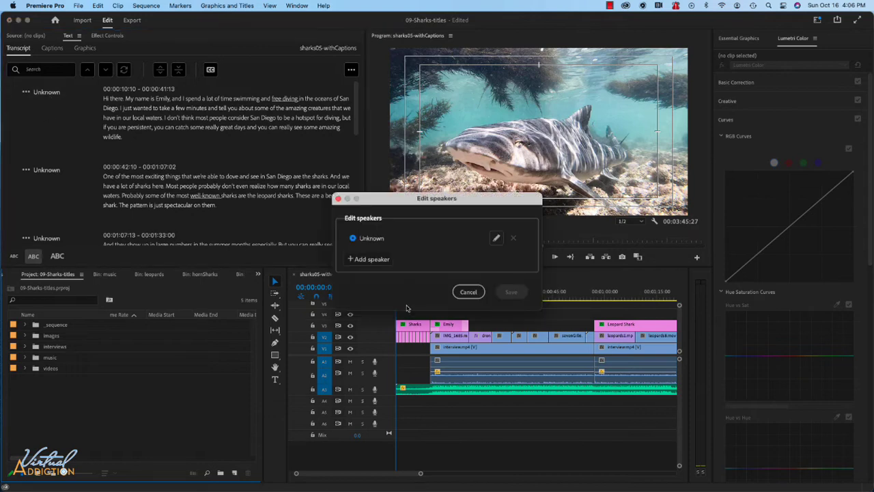
left_click(497, 237)
key("super+a")
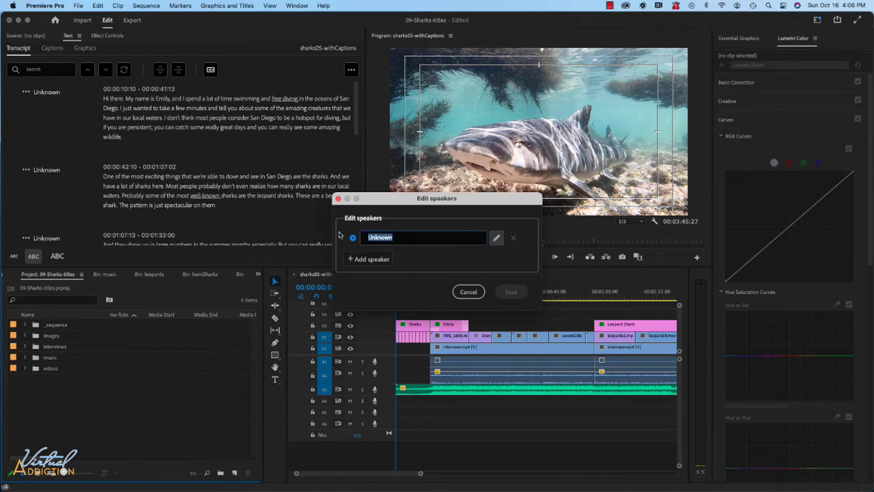
type("Em")
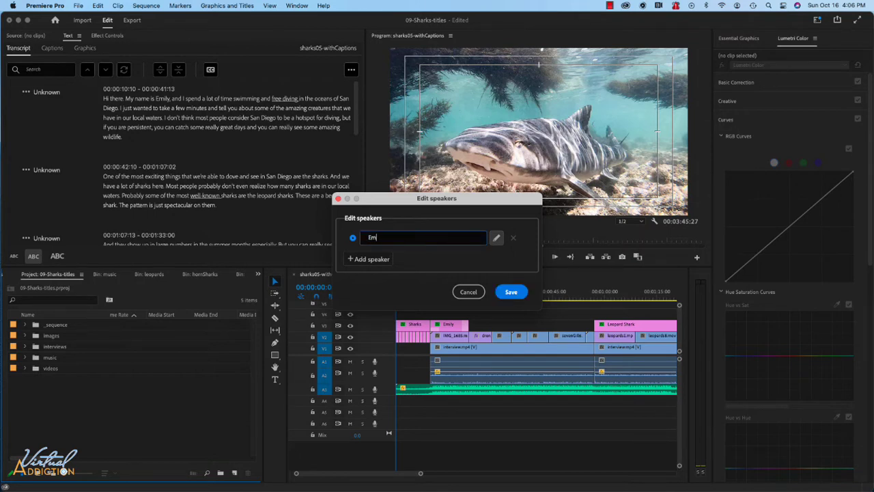
type("ily")
left_click(511, 292)
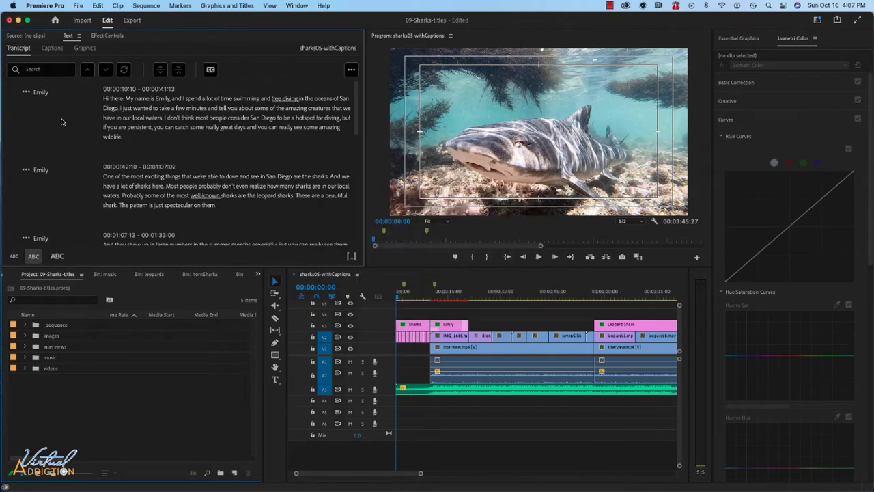
scroll(49, 179, "down", 3)
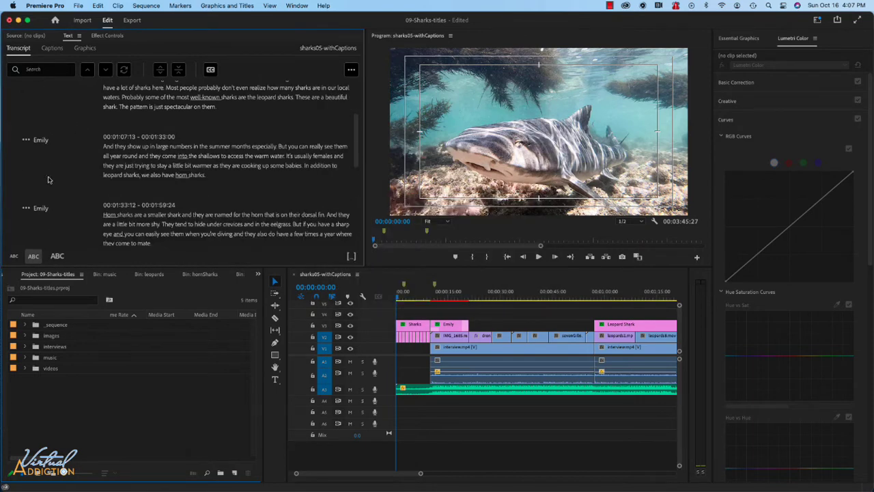
scroll(48, 180, "up", 3)
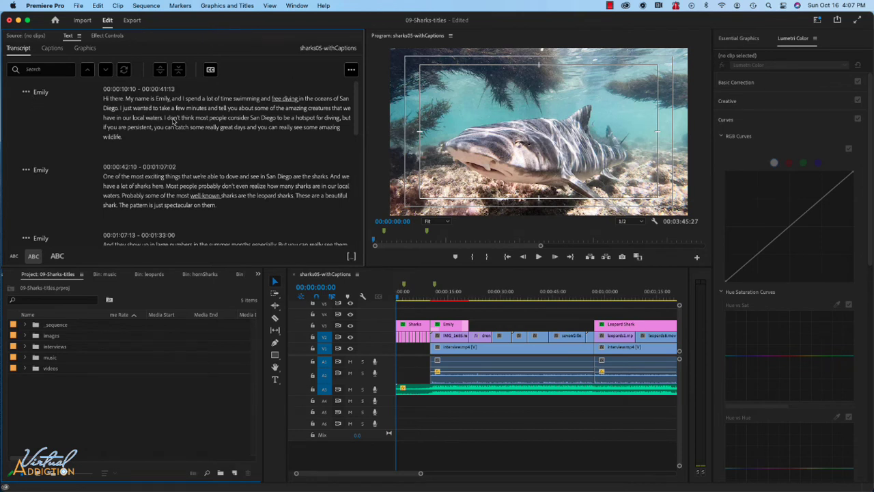
Play the sequence from just before the interview, and again from the transcript paragraph beginning "One of the most exciting things", to follow the text
left_click(428, 298)
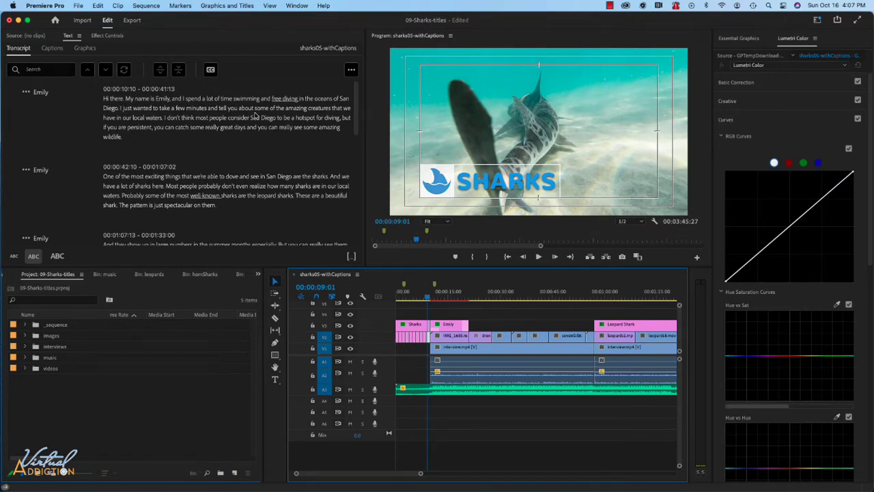
key("space")
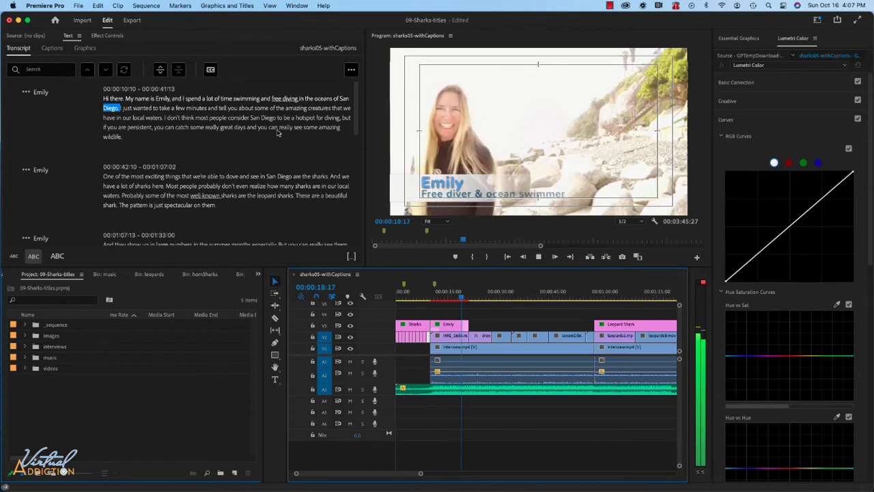
key("space")
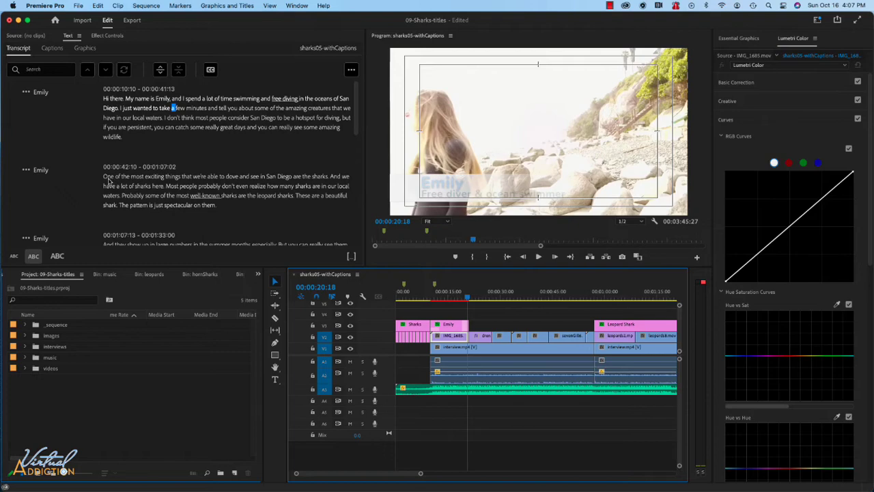
left_click(109, 179)
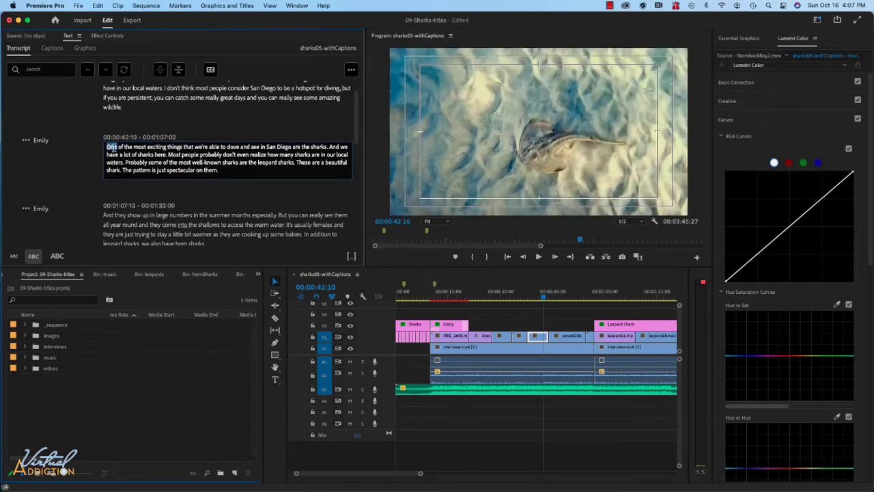
left_click(111, 148)
key("space")
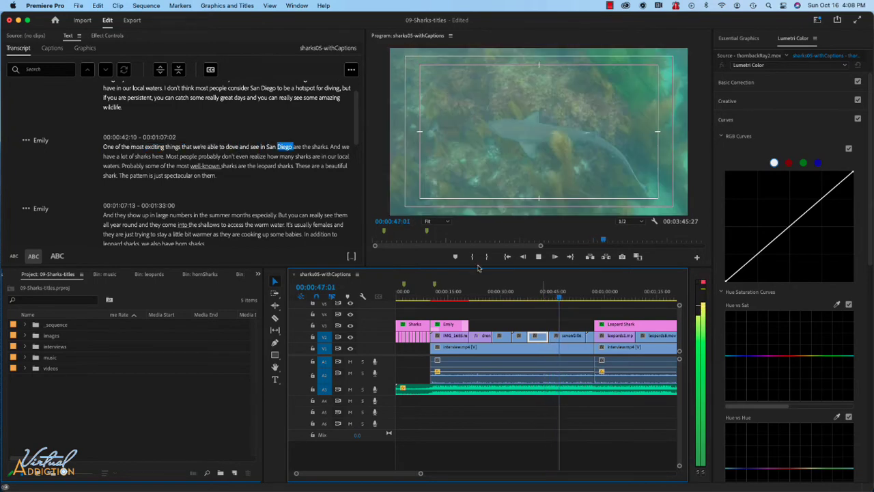
key("space")
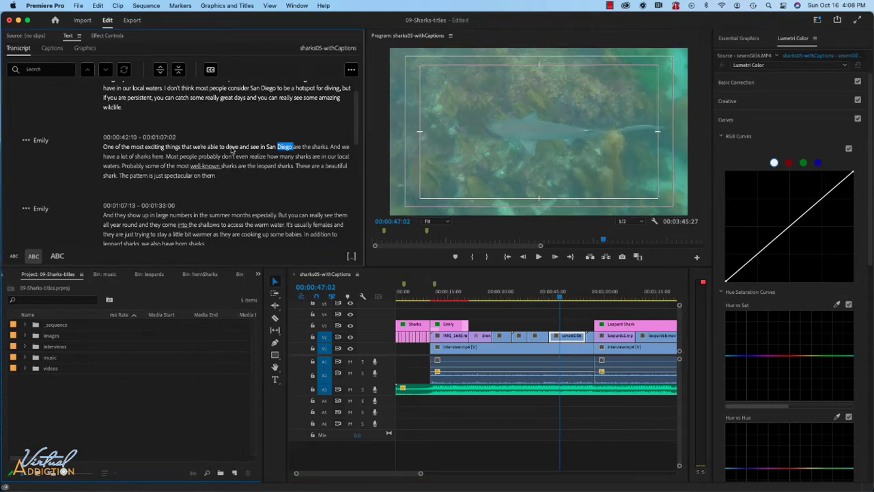
Correct the word "dove" to "dive" in the second transcript paragraph
left_click(232, 151)
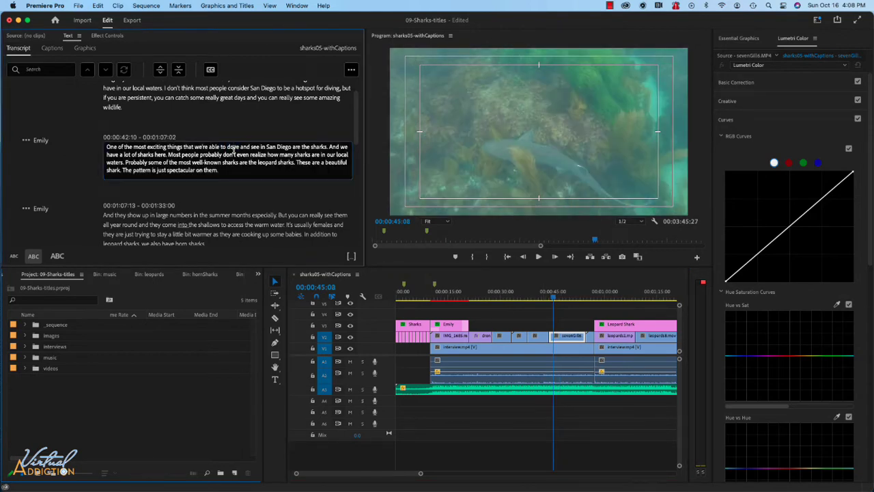
key("BackSpace")
type("i")
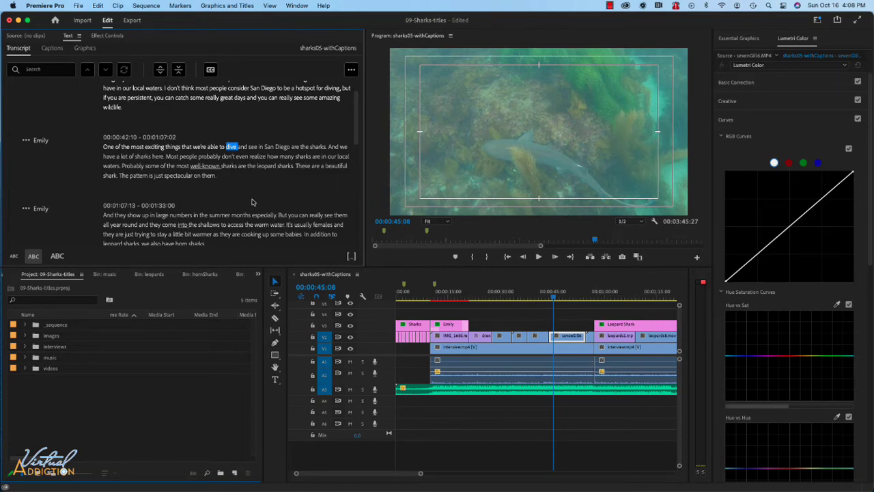
Review the rest of the transcript and examine the available transcript export and spell-check options
scroll(251, 202, "down", 3)
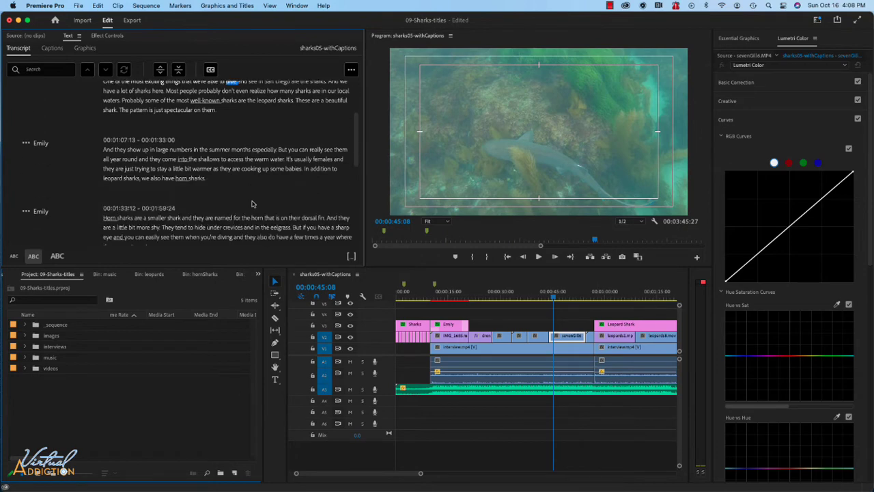
scroll(251, 203, "down", 2)
scroll(253, 203, "up", 10)
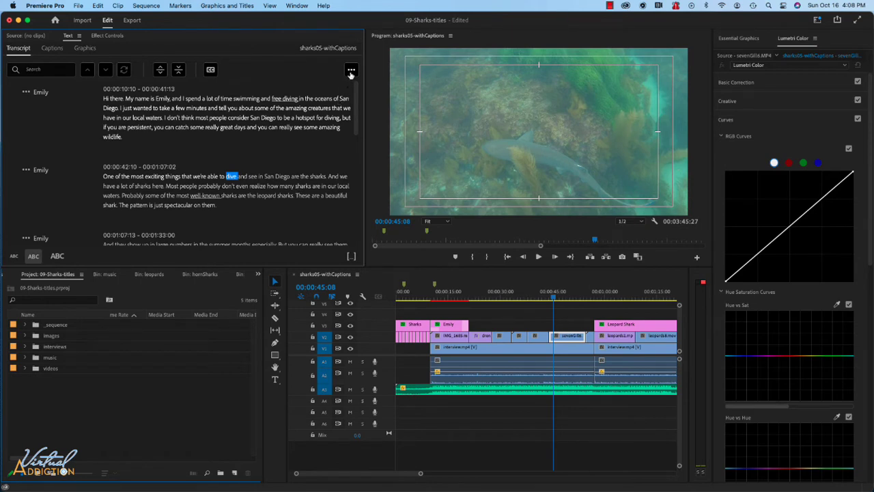
left_click(351, 71)
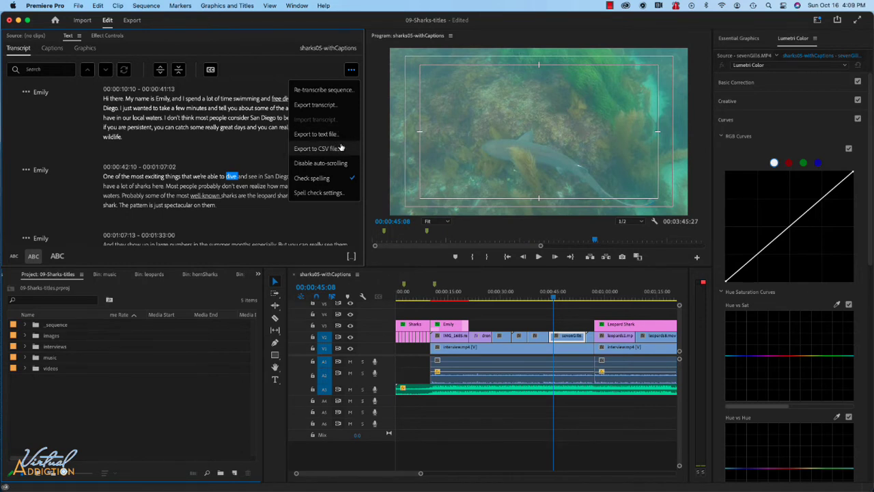
left_click(246, 147)
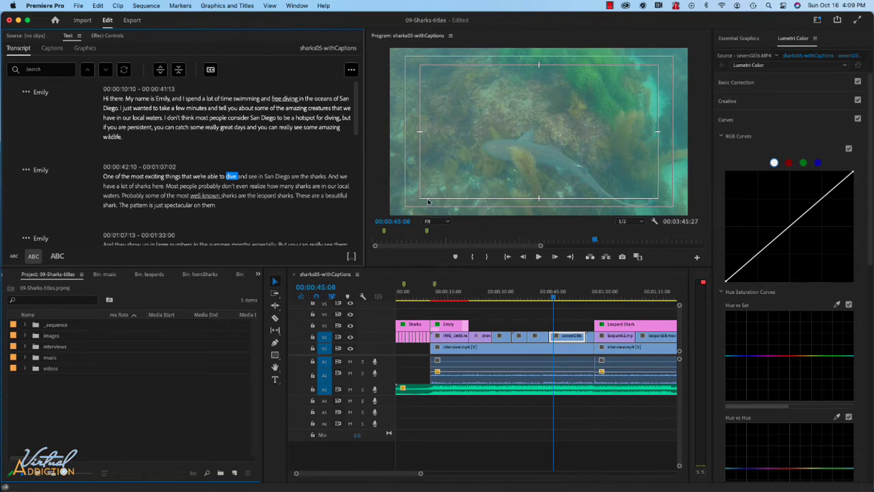
Create captions from the sequence transcript using the Subtitle default preset
left_click(211, 70)
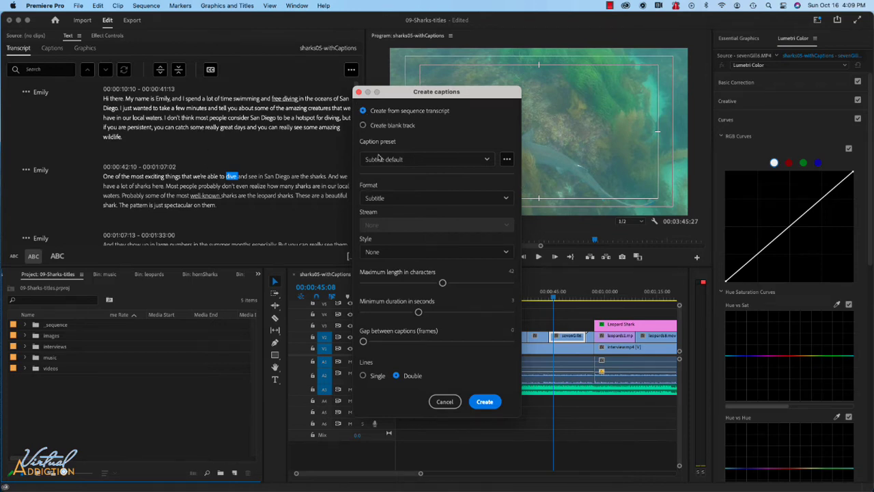
left_click(414, 160)
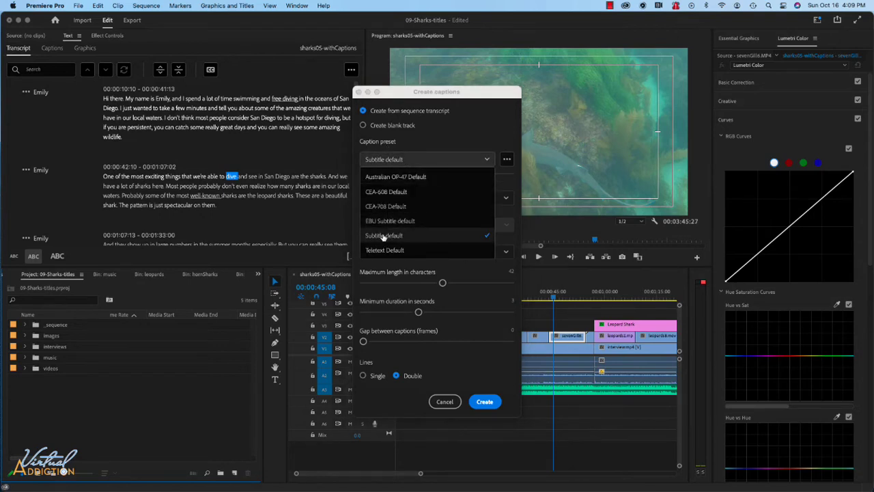
left_click(383, 236)
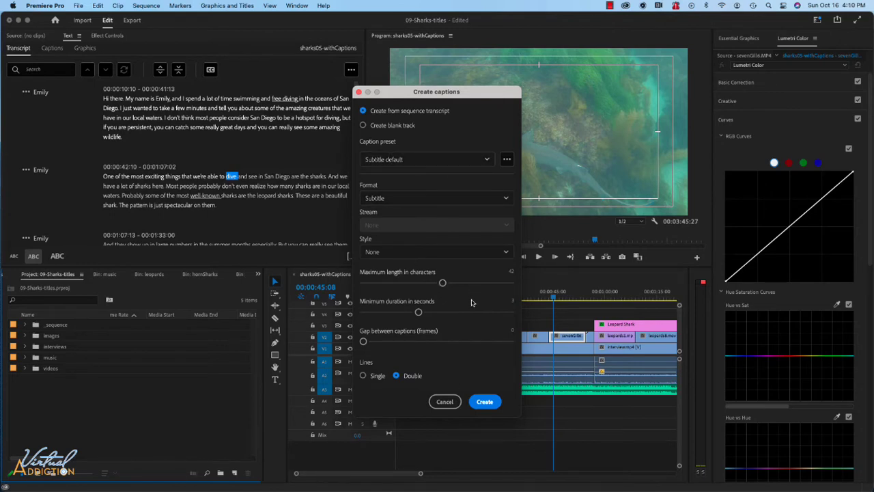
left_click(484, 402)
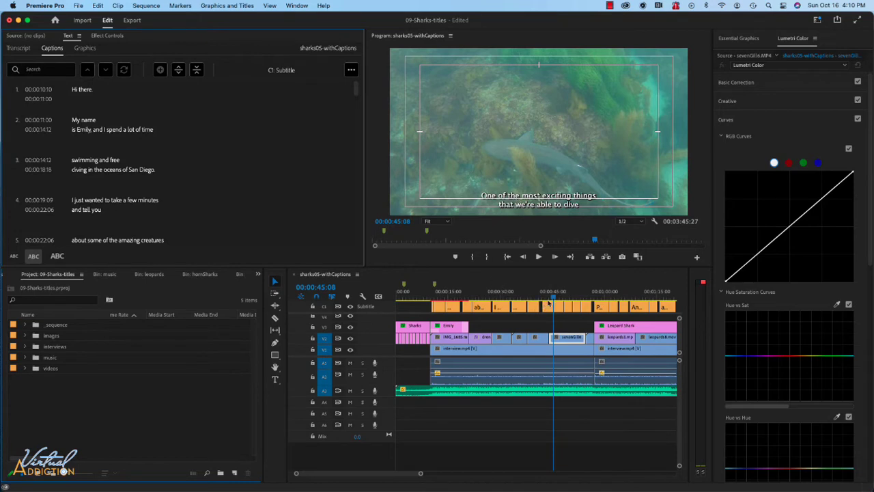
scroll(492, 321, "up", 1)
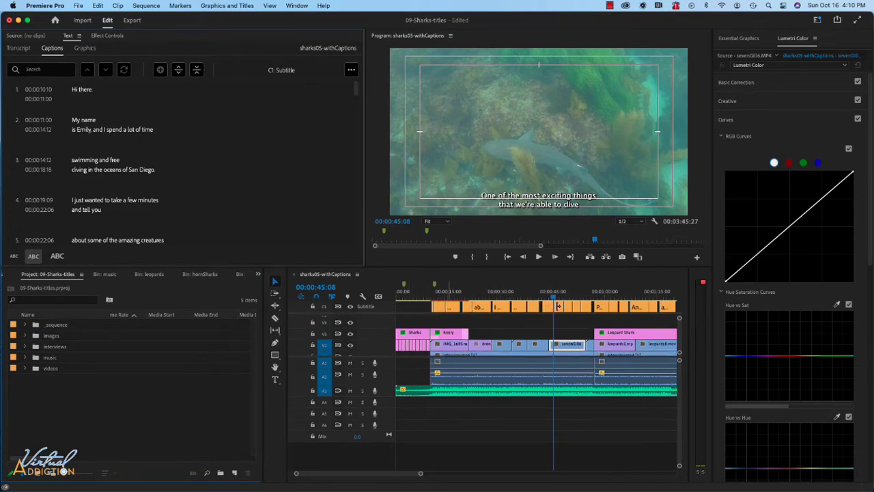
Play the captioned sequence from about 34 seconds and turn off the safe margins in the program monitor
left_click_drag(553, 298, 515, 301)
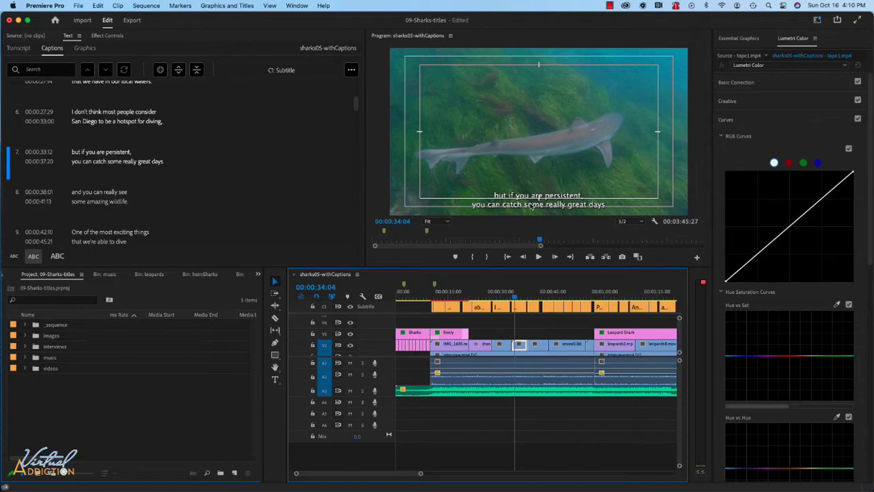
key("space")
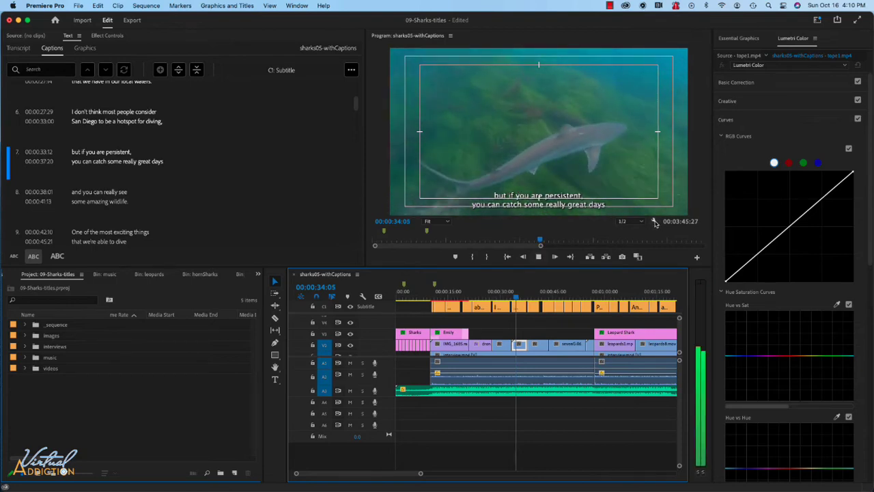
left_click(654, 222)
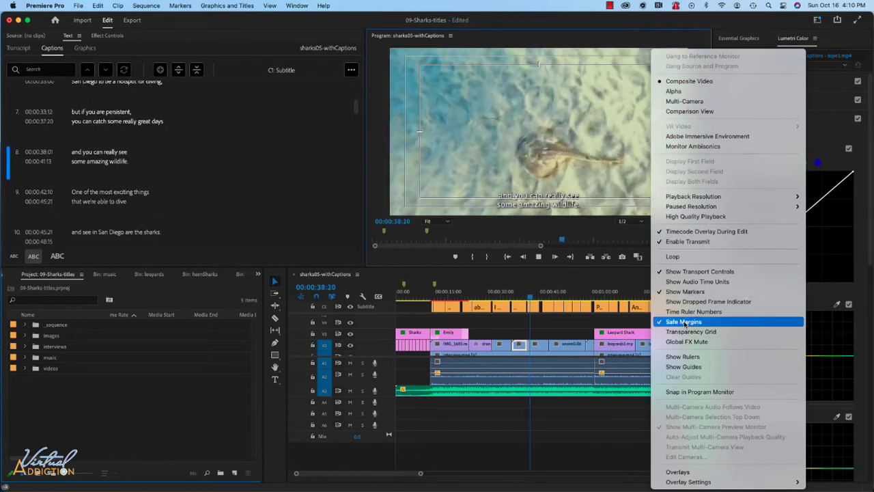
left_click(648, 260)
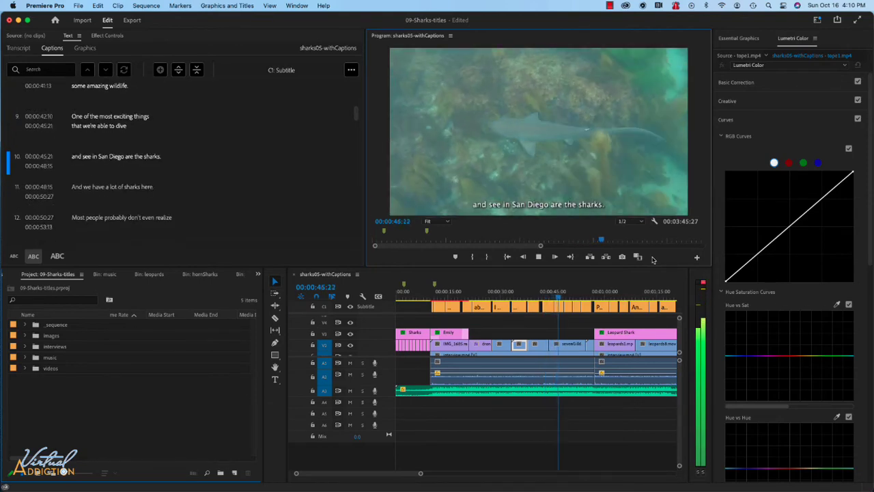
key("space")
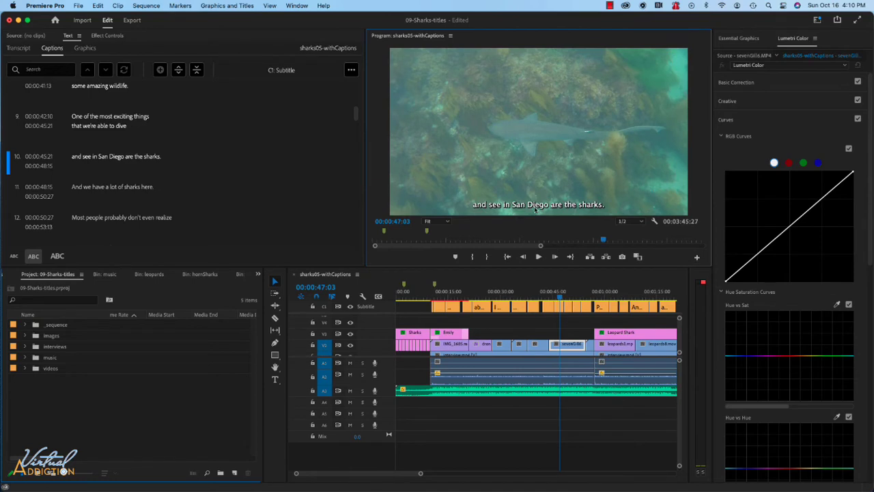
Select all the captions on the subtitle track and set their font to Arial
left_click(734, 39)
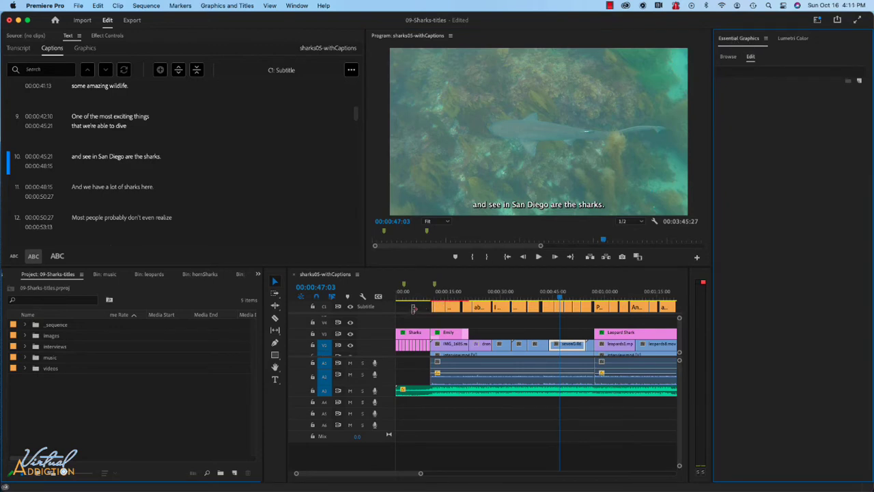
left_click_drag(413, 312, 619, 307)
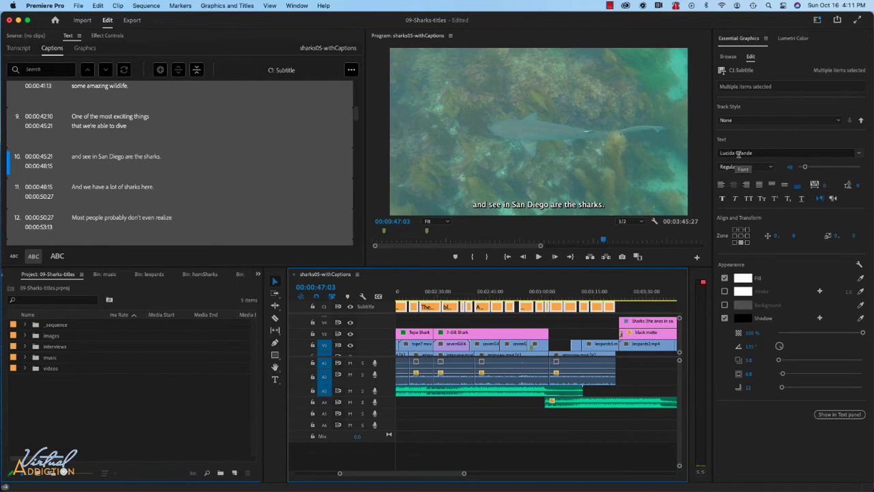
left_click(859, 156)
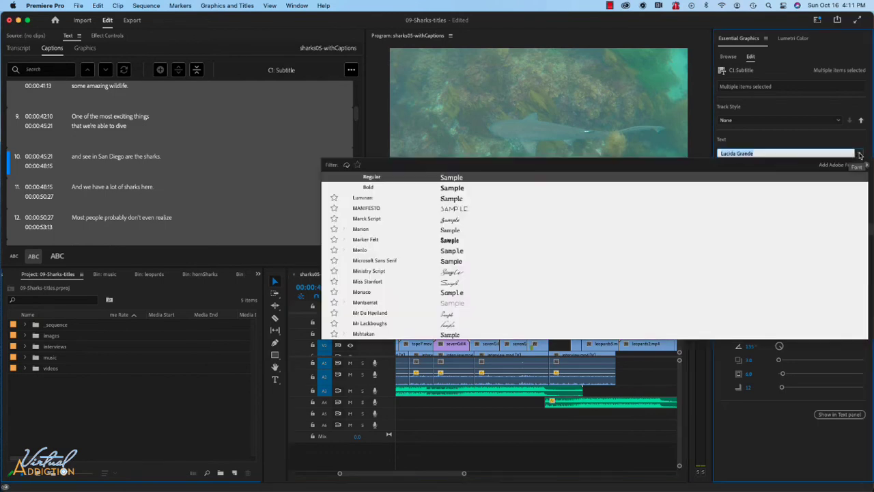
scroll(397, 239, "up", 10)
left_click(396, 239)
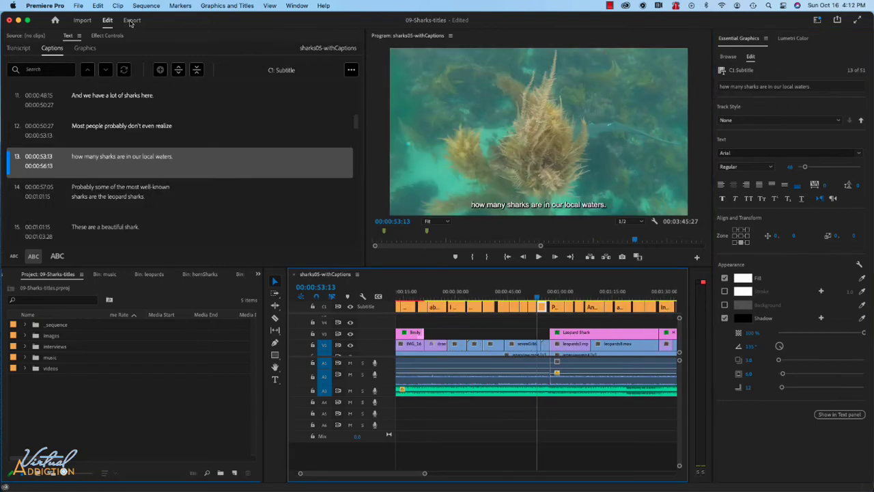
Set the sequence's media export to Burn Captions Into Video and preview a captioned frame at about 52 seconds
left_click(132, 21)
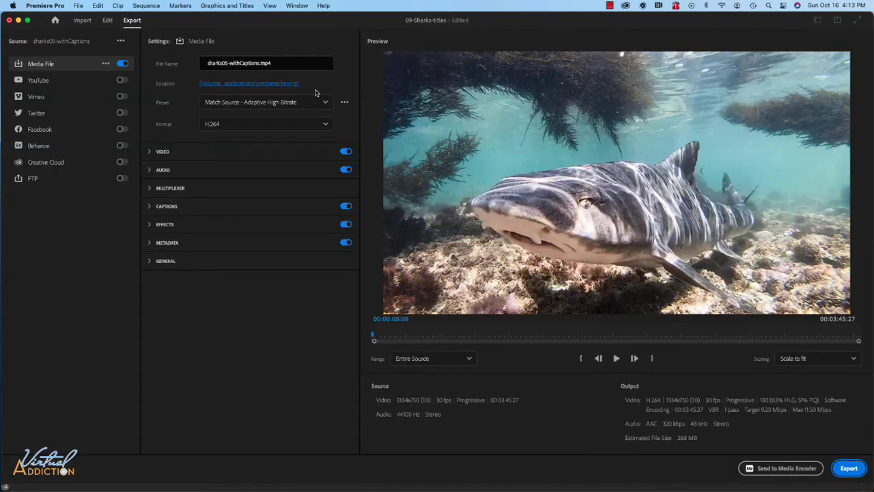
left_click(152, 206)
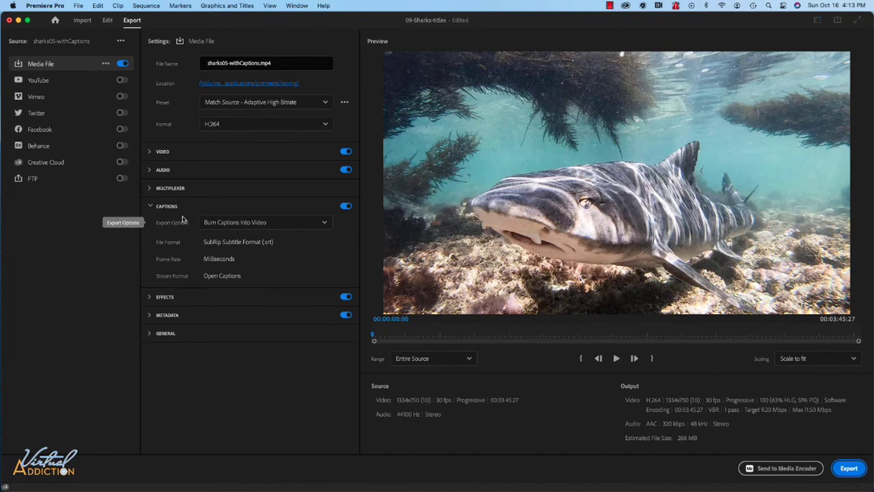
left_click(305, 227)
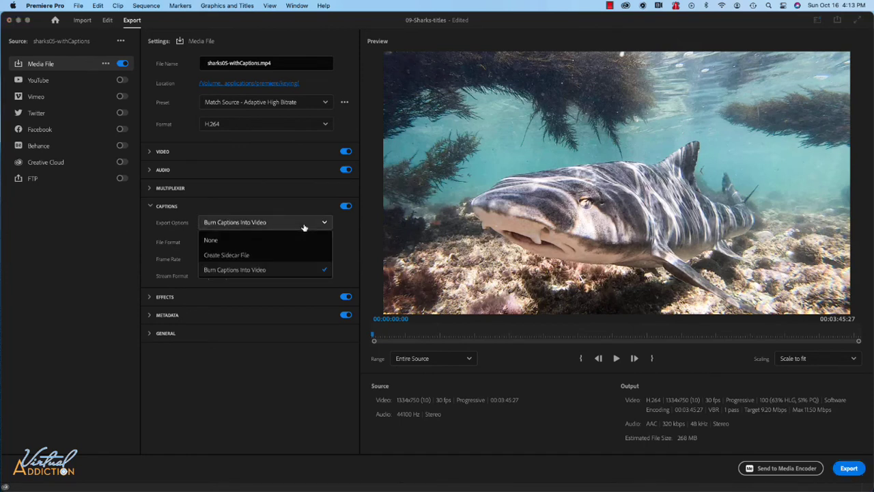
left_click(482, 340)
left_click(483, 336)
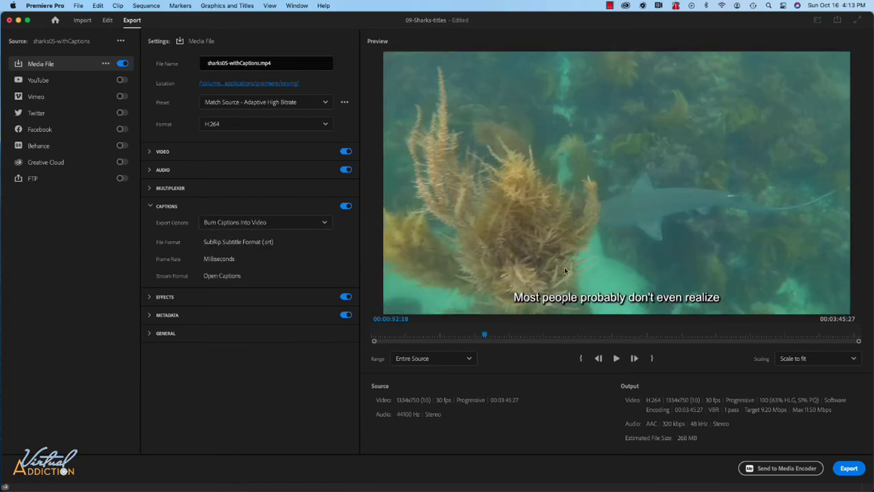
left_click(283, 224)
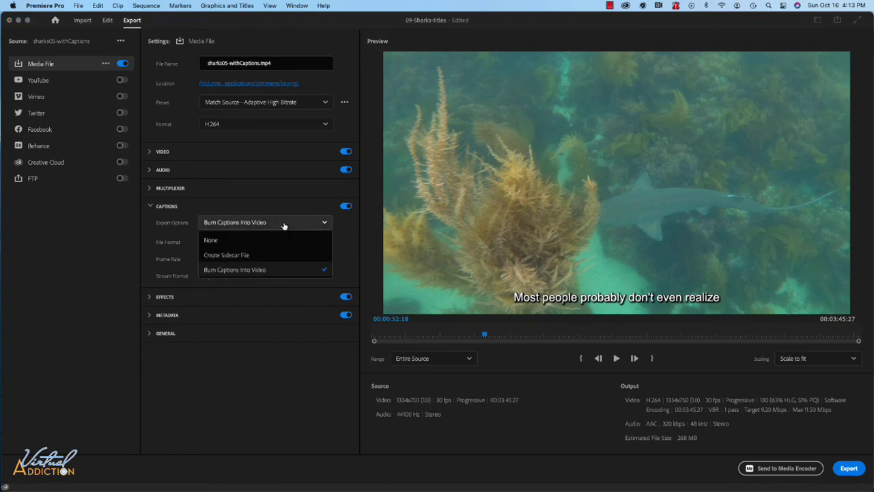
left_click(253, 271)
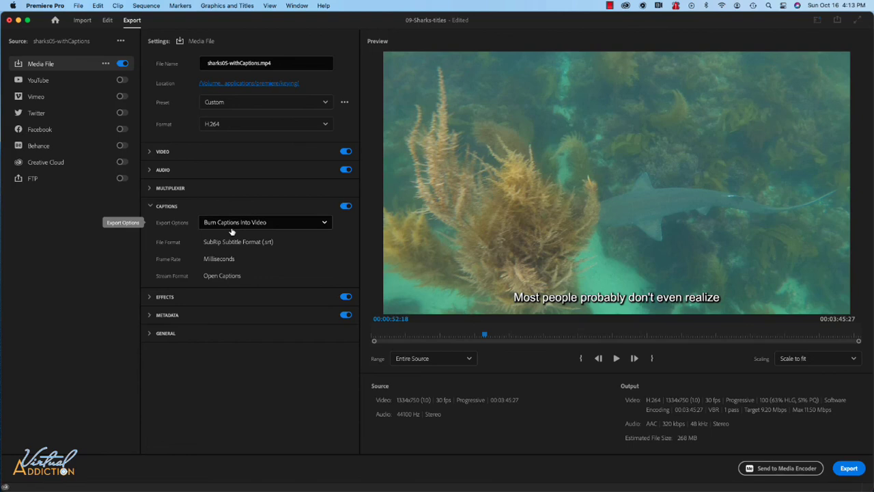